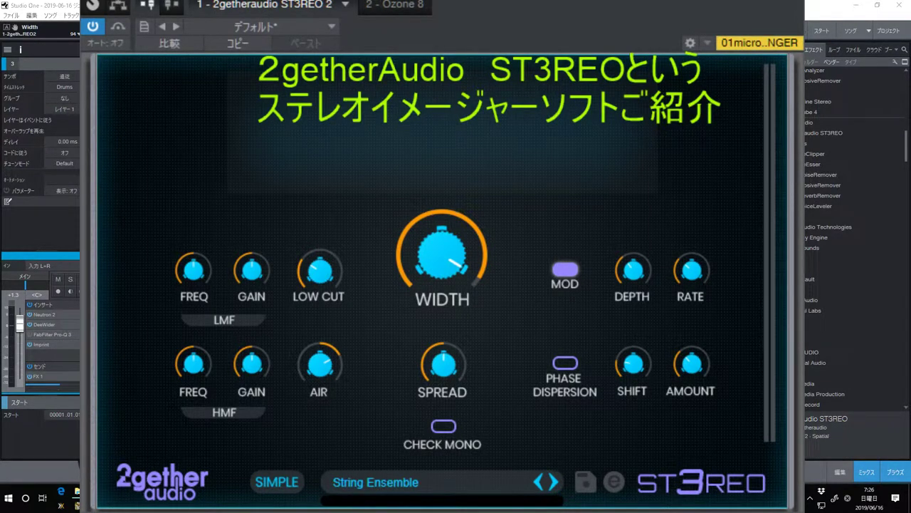
# Step: Compare the sound with the ST3REO plug-in bypassed and re-enabled, and raise Width to 98
pyautogui.click(94, 25)
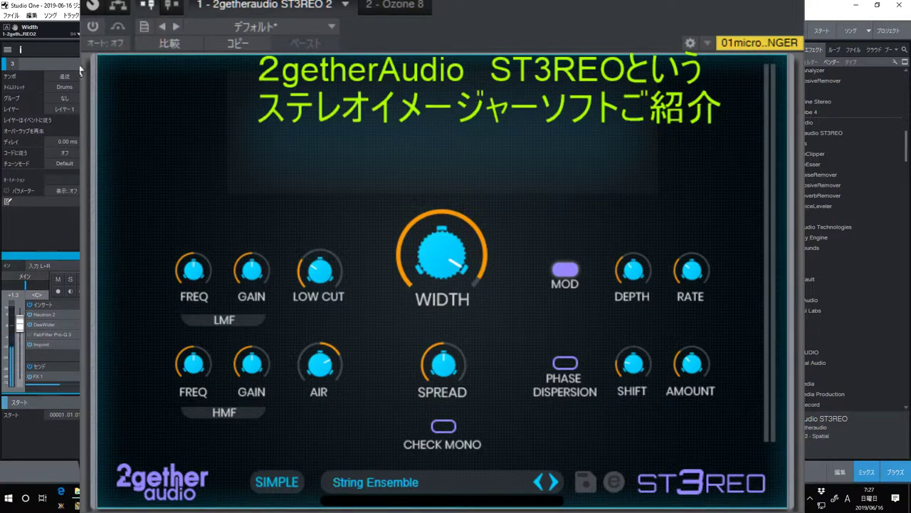
pyautogui.click(94, 27)
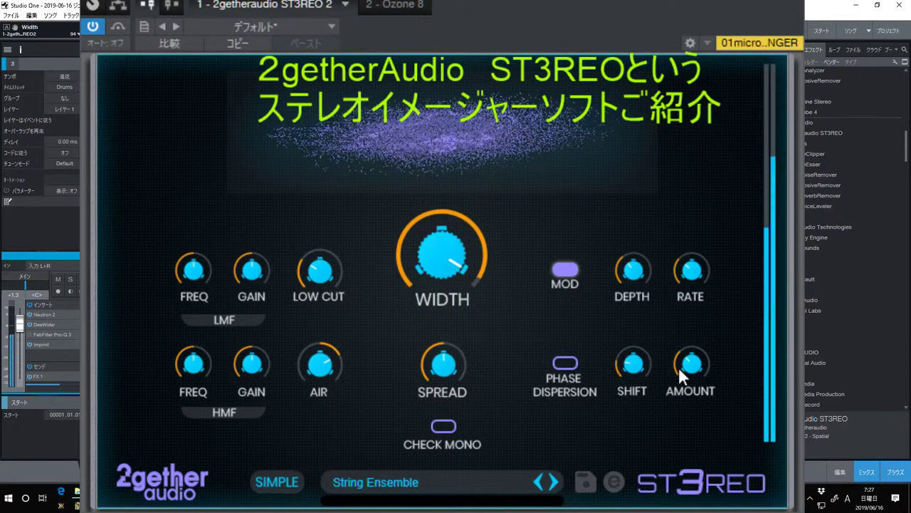
pyautogui.moveTo(484, 257)
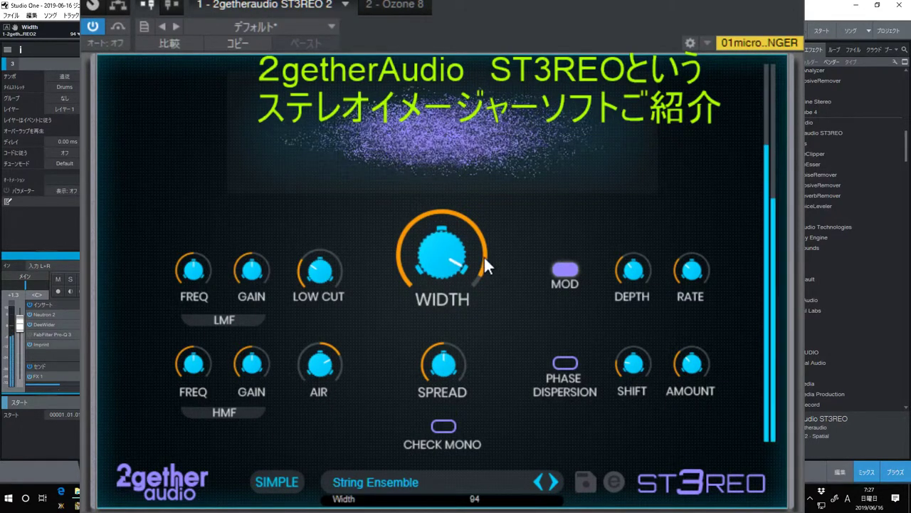
pyautogui.moveTo(480, 251); pyautogui.dragTo(477, 242)
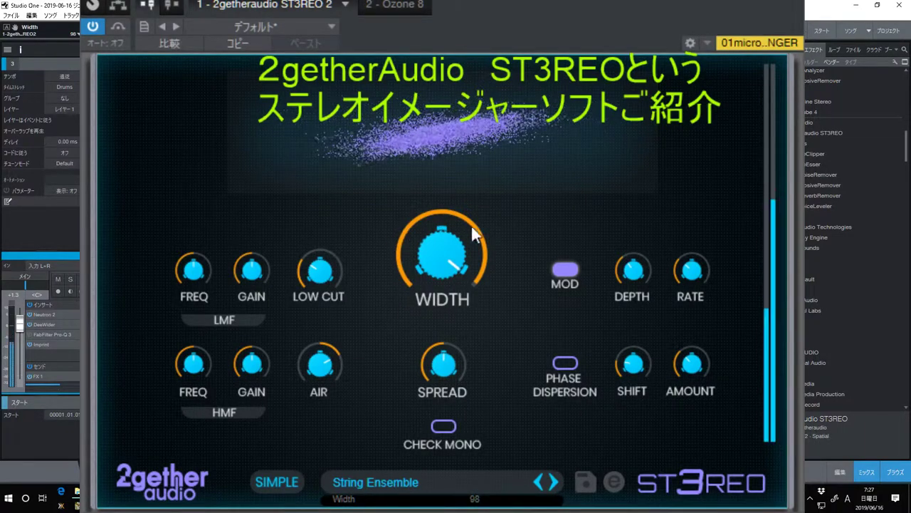
# Step: View the plug-in's simple layout and return to the expert one, and compare the sound with Mod off and on
pyautogui.click(274, 484)
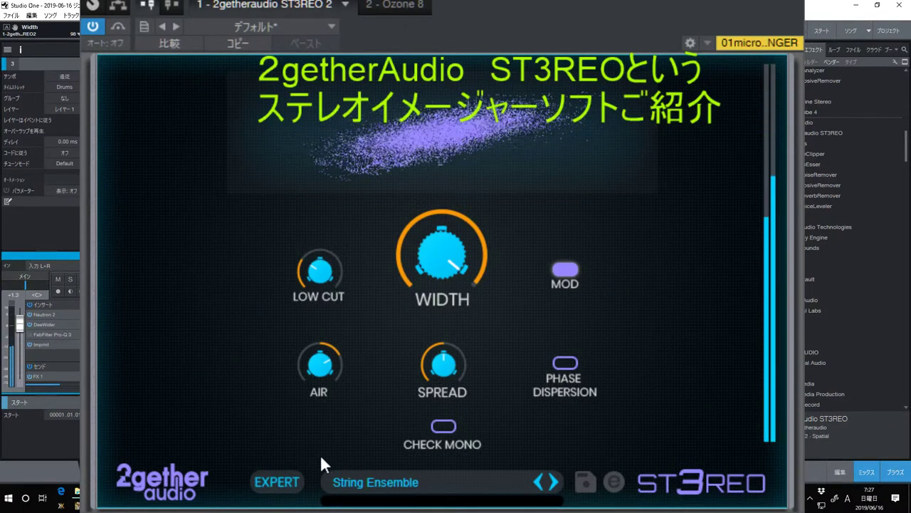
pyautogui.click(282, 481)
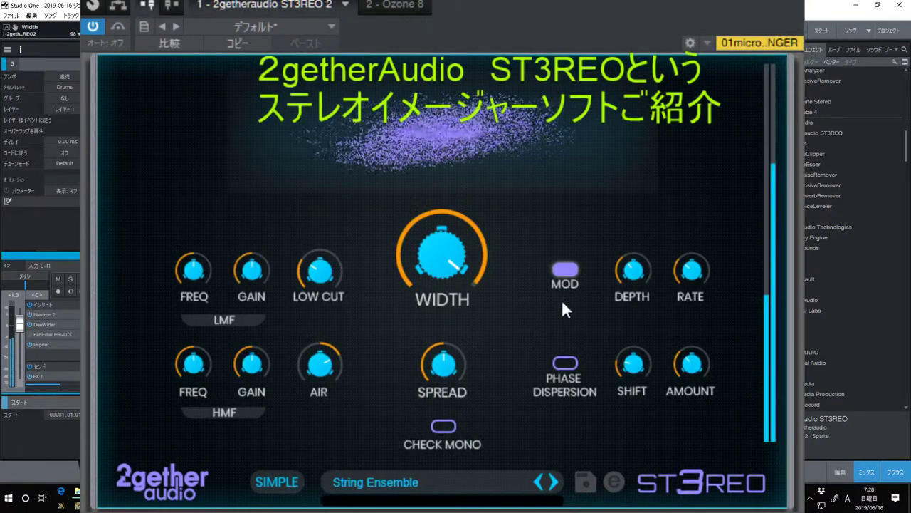
pyautogui.click(565, 268)
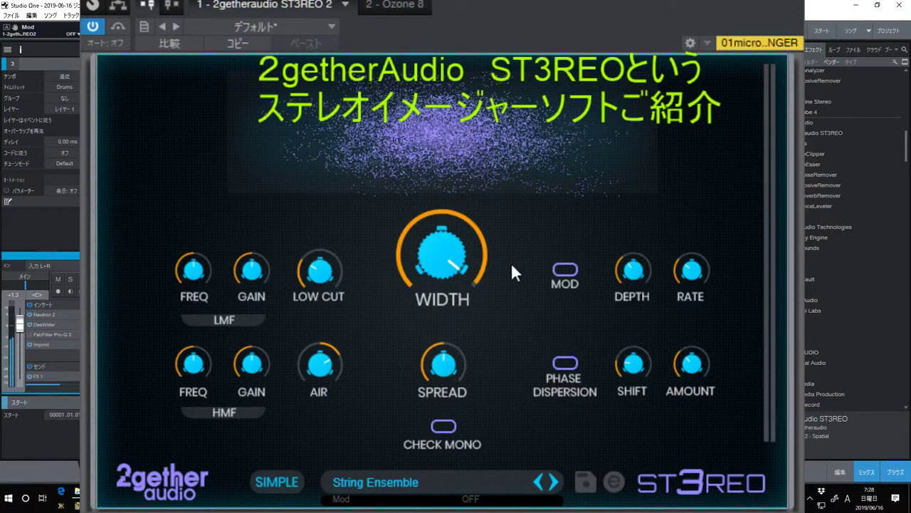
pyautogui.click(564, 274)
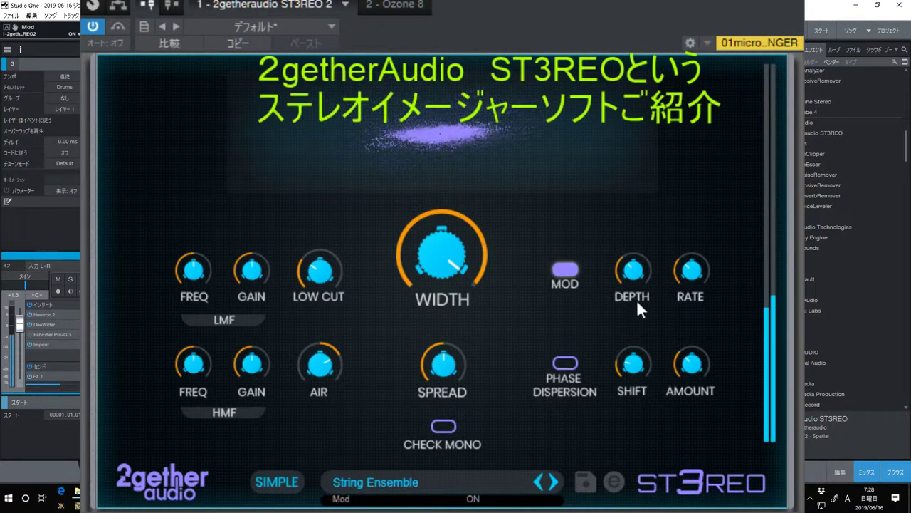
# Step: Try a strong modulation by raising the Mod Depth to 87 and its Rate to 96, easing the Rate back to 75
pyautogui.moveTo(632, 273)
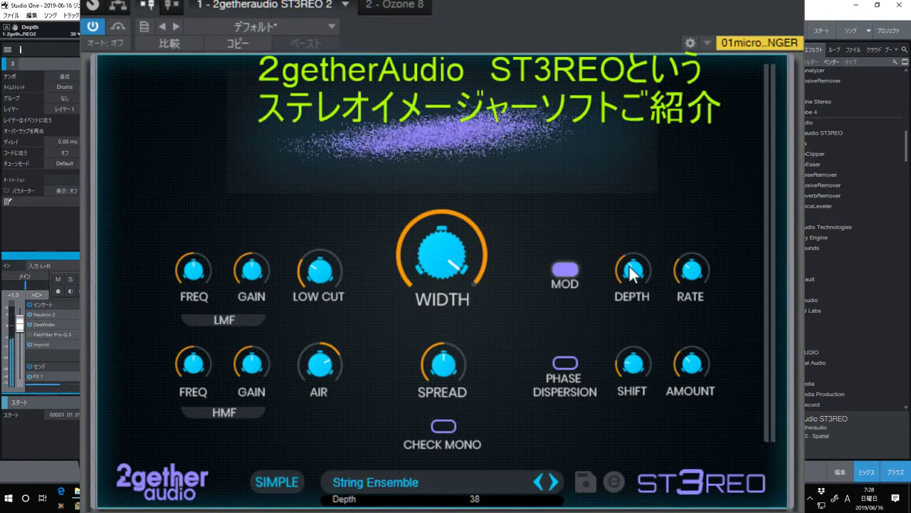
pyautogui.moveTo(632, 269); pyautogui.dragTo(621, 164)
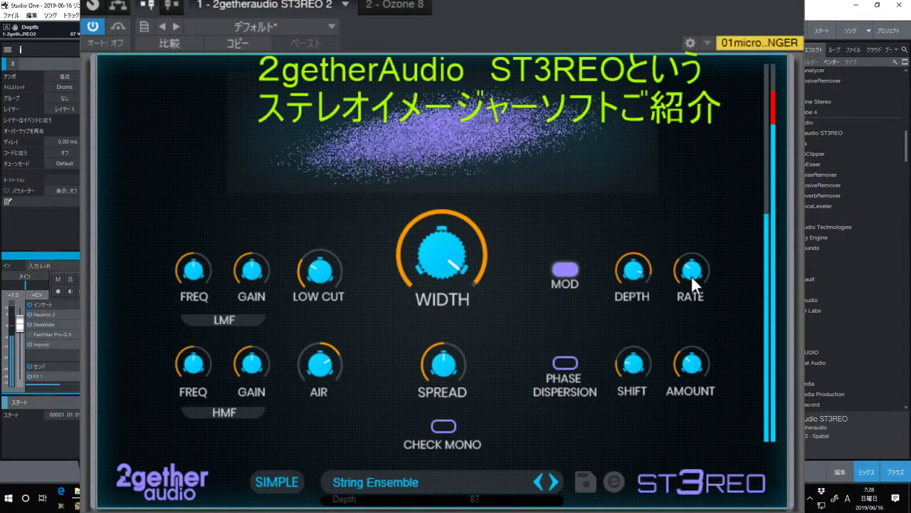
pyautogui.moveTo(690, 275); pyautogui.dragTo(660, 119)
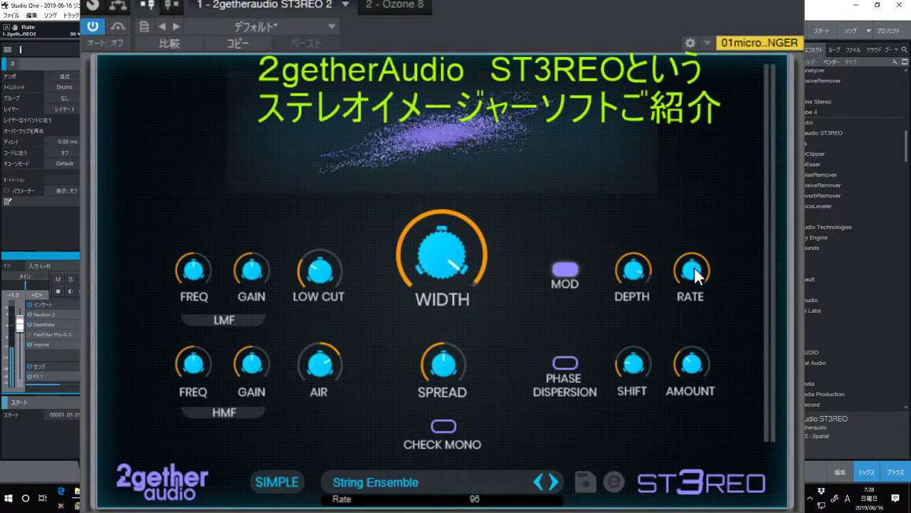
pyautogui.moveTo(695, 269); pyautogui.dragTo(704, 320)
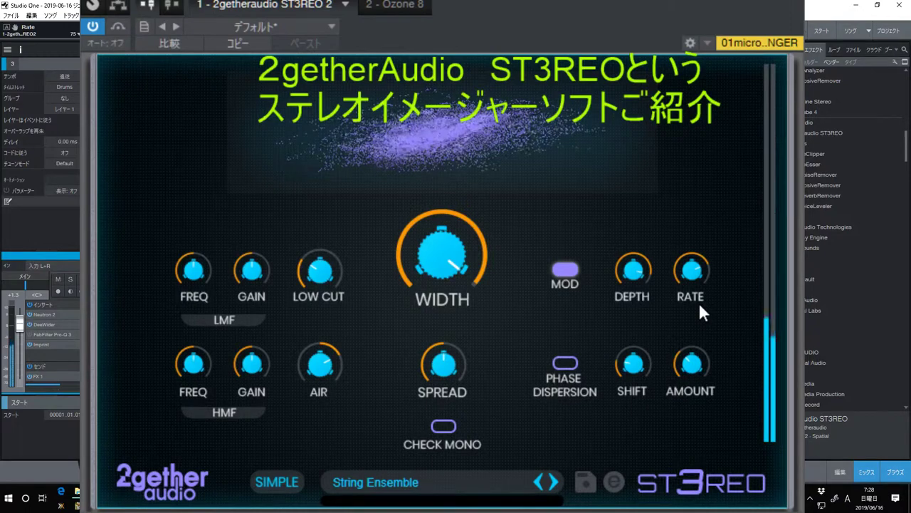
# Step: Reduce the modulation by setting its Rate to 30 and its Depth to 45
pyautogui.moveTo(686, 266)
pyautogui.moveTo(686, 267); pyautogui.dragTo(743, 408)
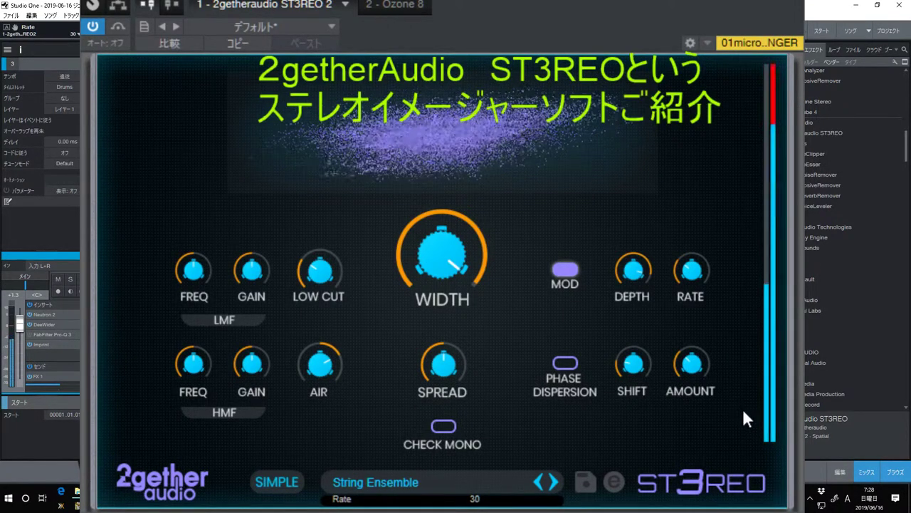
pyautogui.moveTo(634, 278)
pyautogui.moveTo(633, 277); pyautogui.dragTo(647, 365)
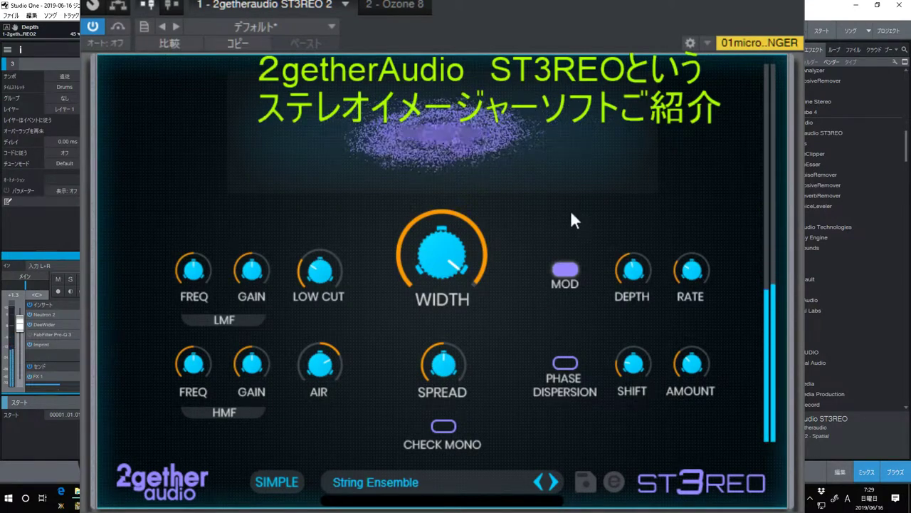
# Step: Turn on Phase Dispersion, raise its Shift slightly and set its Amount to 47
pyautogui.click(566, 364)
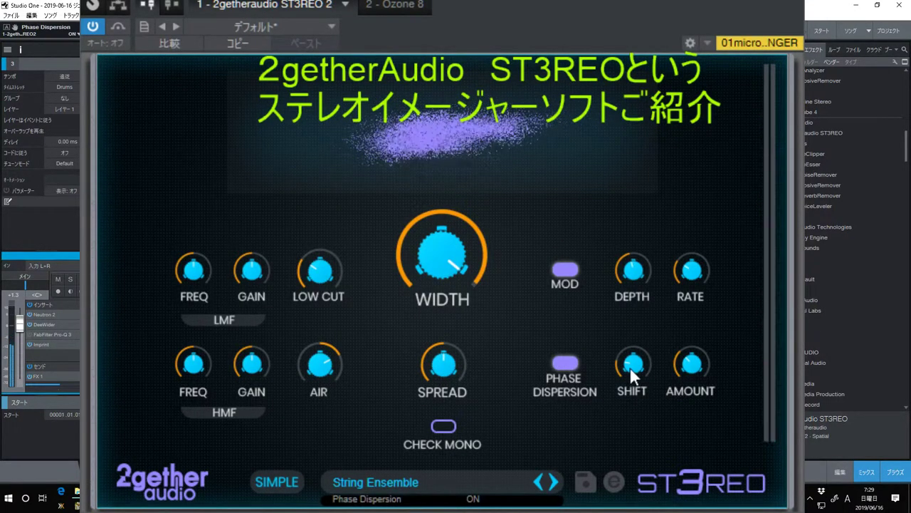
pyautogui.moveTo(690, 362); pyautogui.dragTo(694, 320)
pyautogui.moveTo(630, 362); pyautogui.dragTo(630, 350)
pyautogui.moveTo(697, 367); pyautogui.dragTo(705, 389)
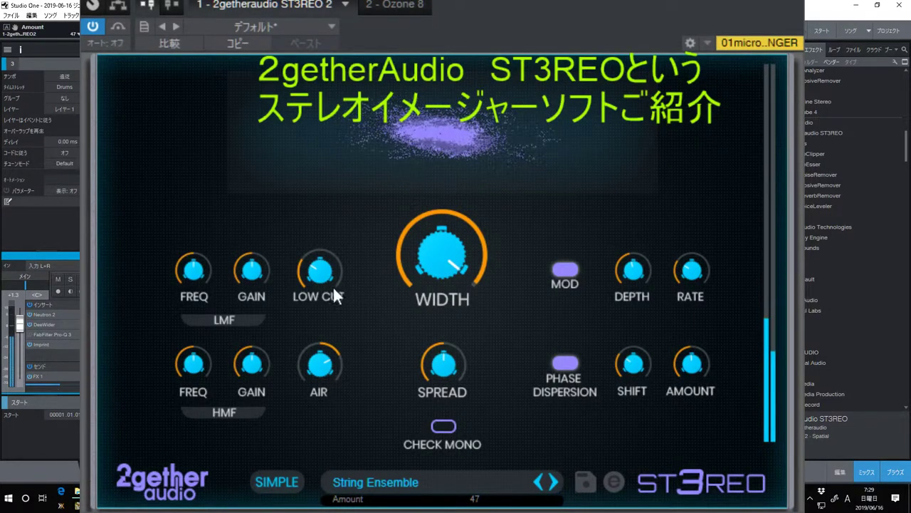
# Step: Sweep the Low Cut frequency up to 2.56 kHz and bring it down to 253.40 Hz
pyautogui.moveTo(323, 272); pyautogui.dragTo(339, 195)
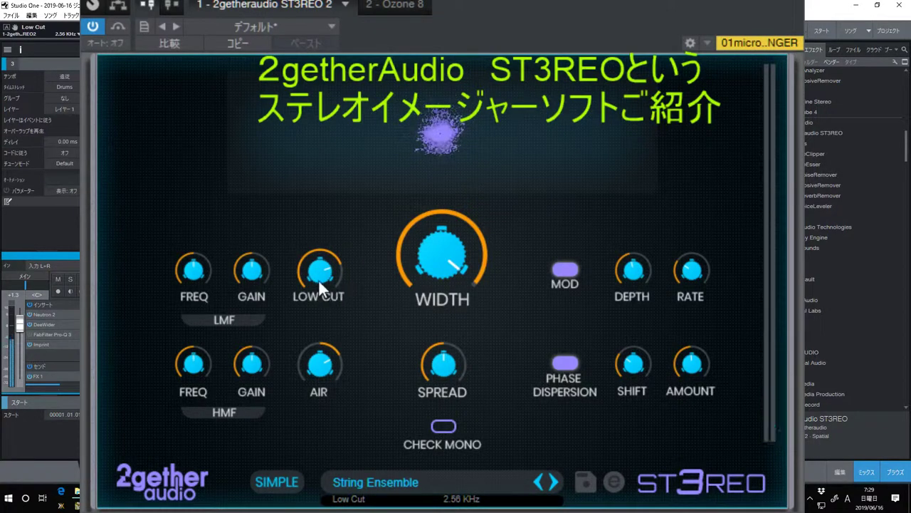
pyautogui.moveTo(317, 270); pyautogui.dragTo(317, 275)
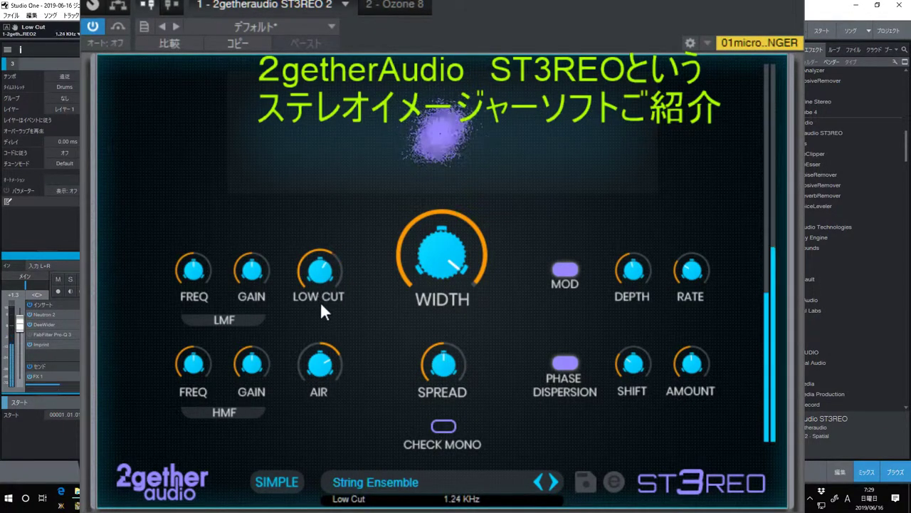
pyautogui.moveTo(331, 322); pyautogui.dragTo(373, 400)
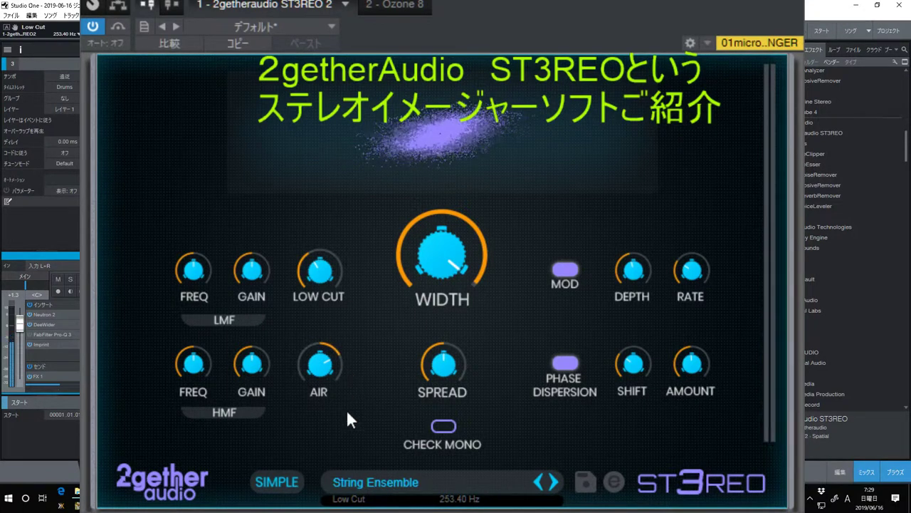
# Step: Boost Air up to 11.8 dB to hear its effect and bring it back to 5.8 dB
pyautogui.click(320, 365)
pyautogui.moveTo(320, 364); pyautogui.dragTo(321, 334)
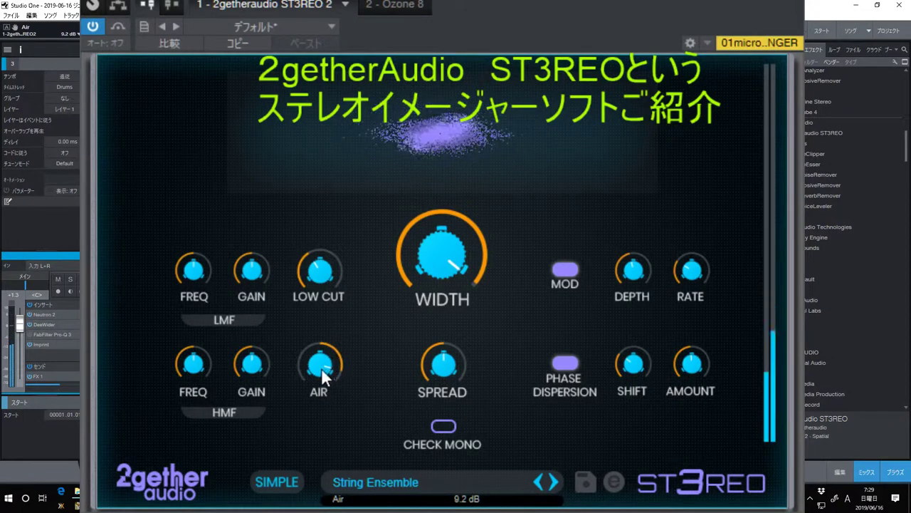
pyautogui.moveTo(318, 365); pyautogui.dragTo(314, 339)
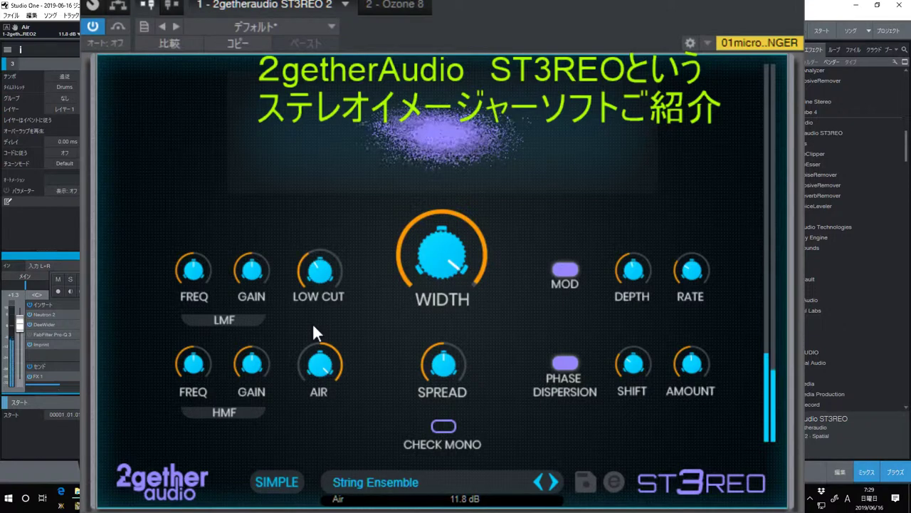
pyautogui.moveTo(313, 392); pyautogui.dragTo(313, 399)
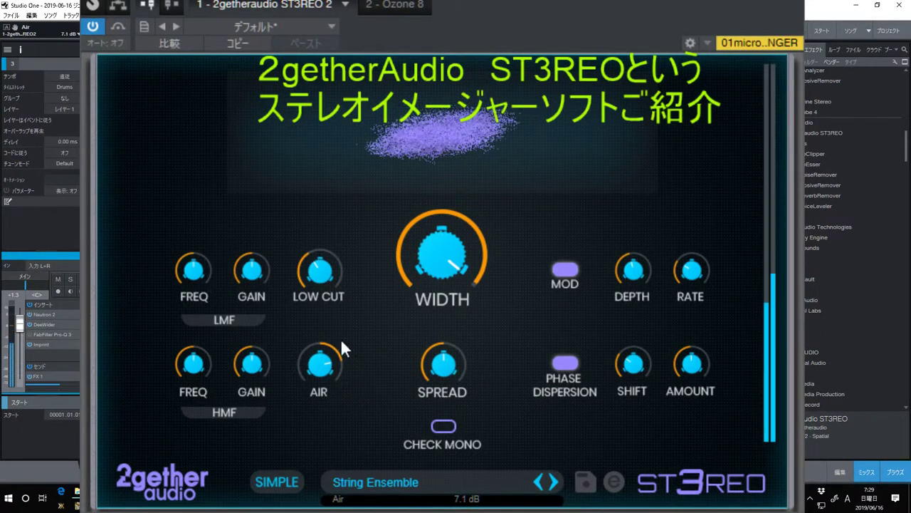
pyautogui.moveTo(326, 363); pyautogui.dragTo(324, 368)
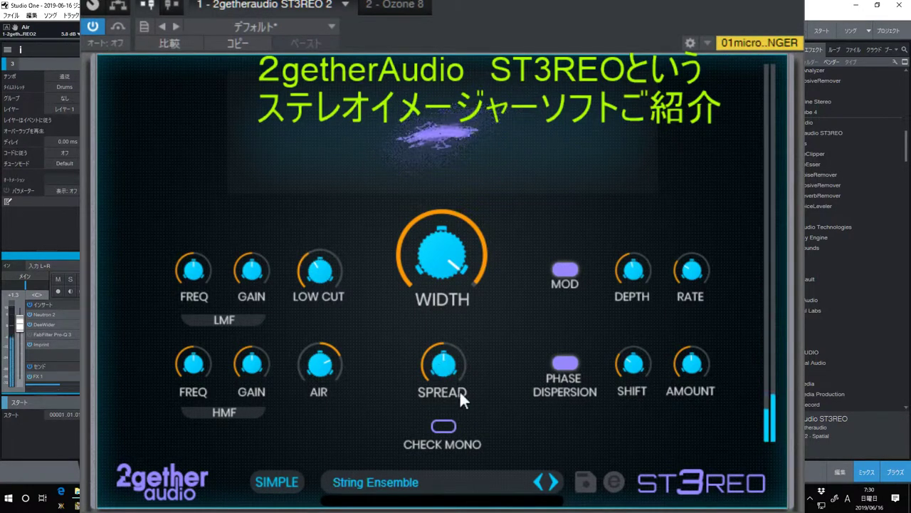
# Step: Raise Spread to 100 to hear its effect and reduce it to 39
pyautogui.click(441, 363)
pyautogui.moveTo(435, 325); pyautogui.dragTo(451, 288)
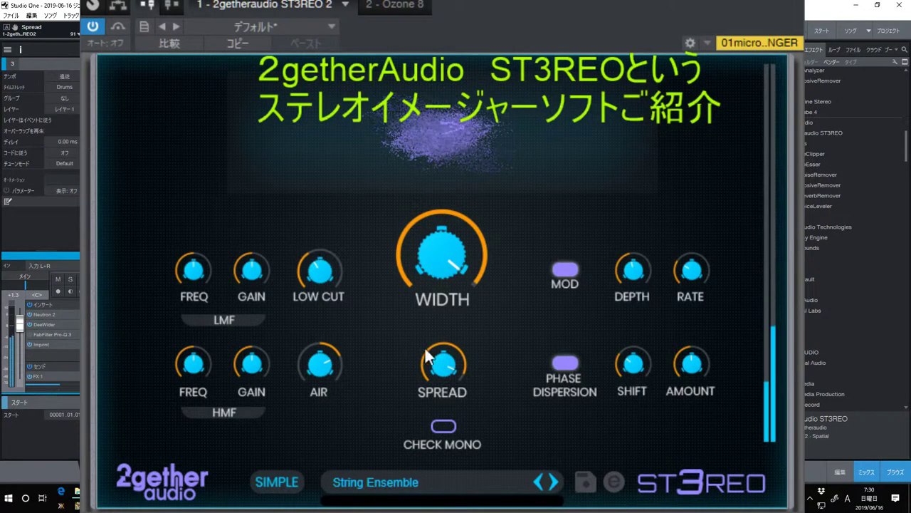
pyautogui.moveTo(440, 357)
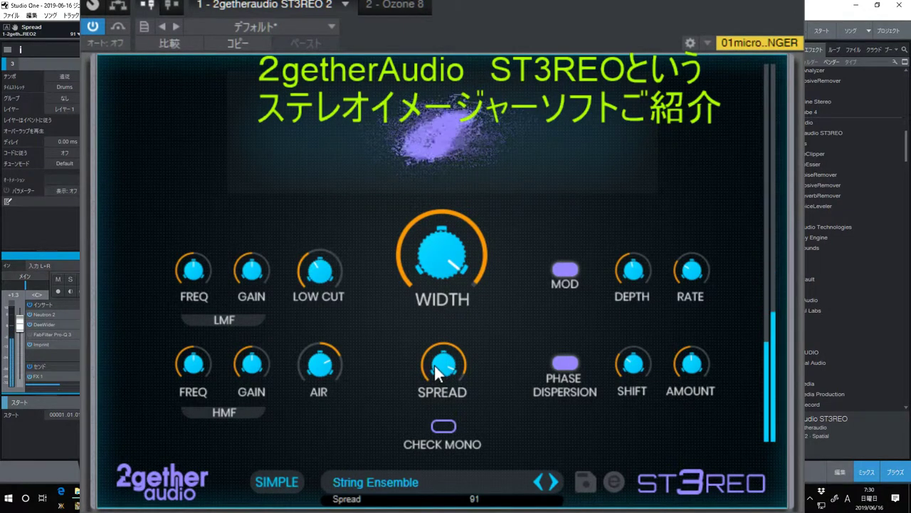
pyautogui.moveTo(441, 364); pyautogui.dragTo(445, 359)
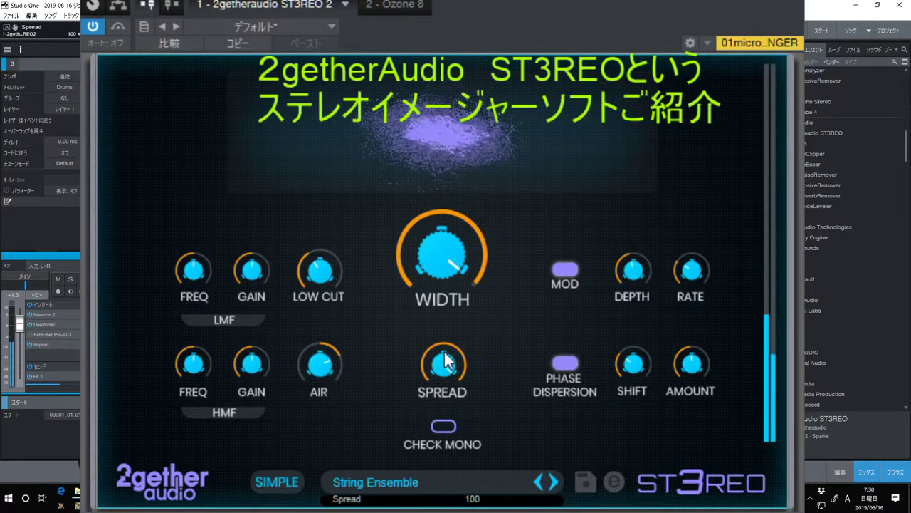
pyautogui.moveTo(445, 360); pyautogui.dragTo(478, 509)
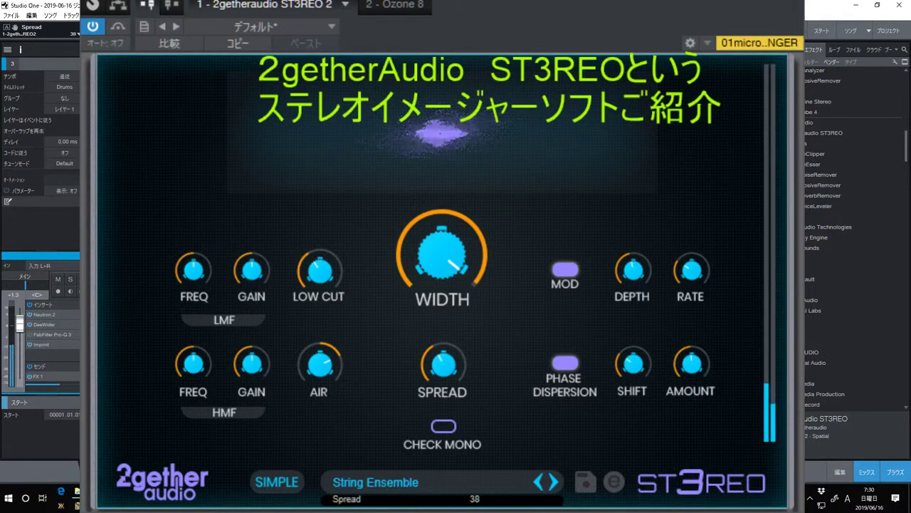
pyautogui.moveTo(479, 512); pyautogui.dragTo(478, 510)
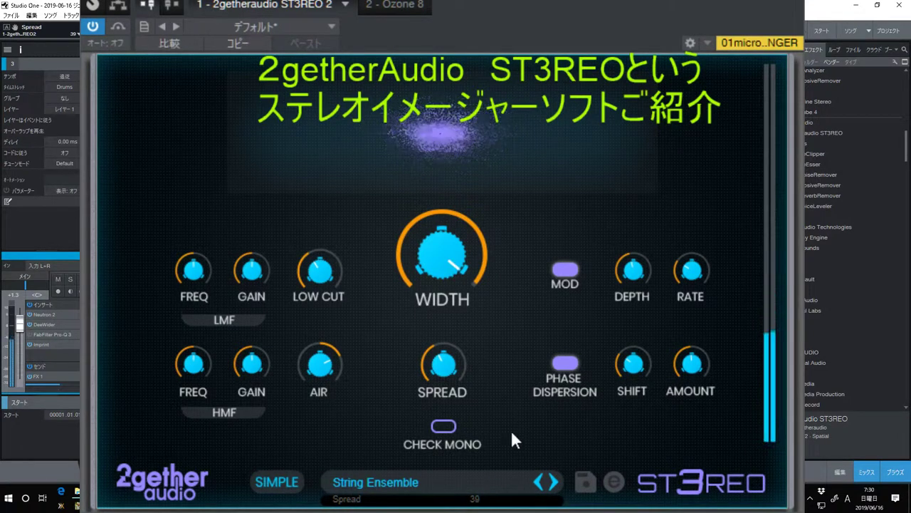
# Step: Turn off Phase Dispersion and soften the modulation to a Depth of 31 and a Rate of 20
pyautogui.click(574, 362)
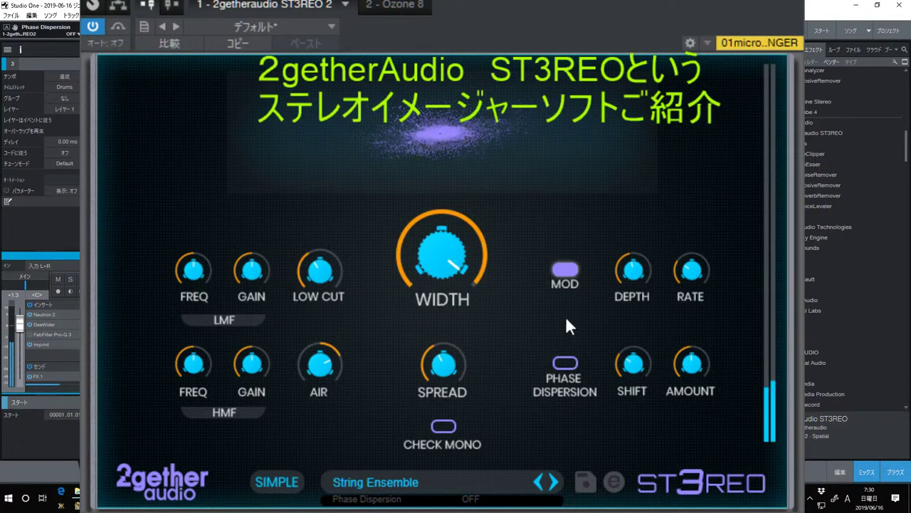
pyautogui.moveTo(632, 269); pyautogui.dragTo(642, 299)
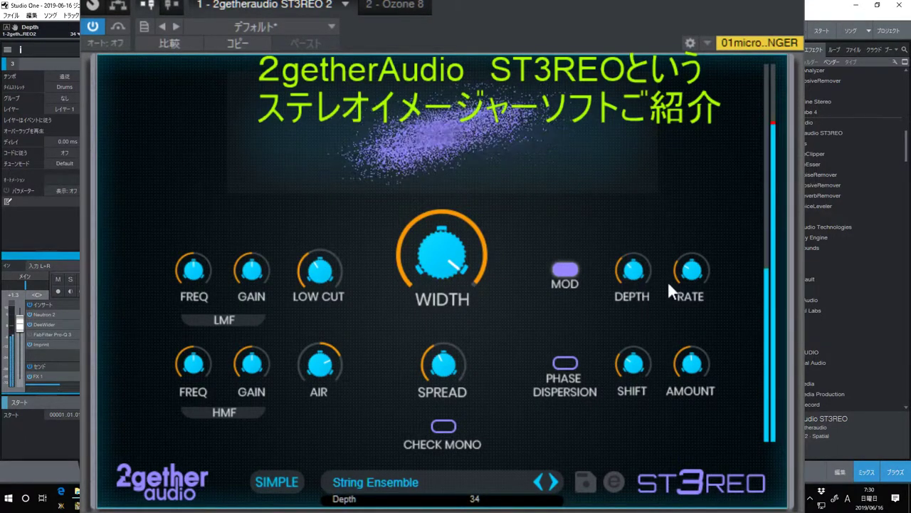
pyautogui.moveTo(697, 296); pyautogui.dragTo(700, 307)
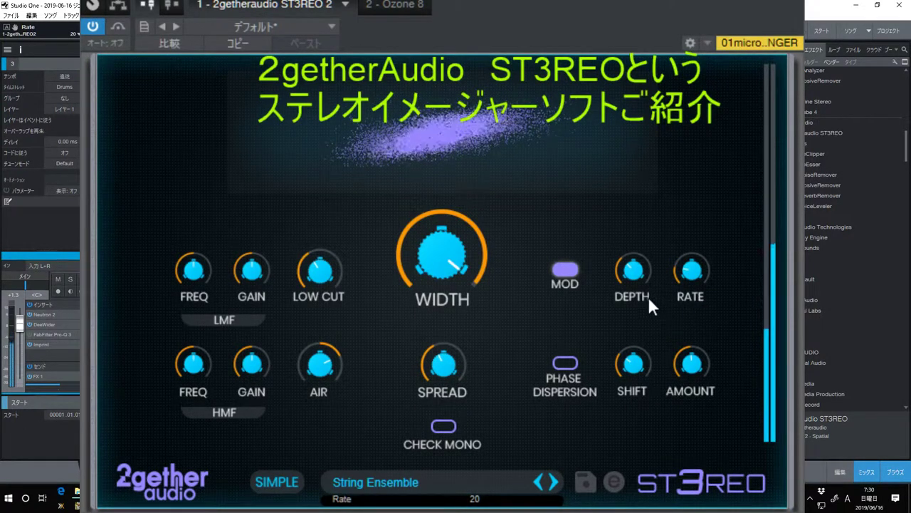
pyautogui.moveTo(627, 276); pyautogui.dragTo(626, 280)
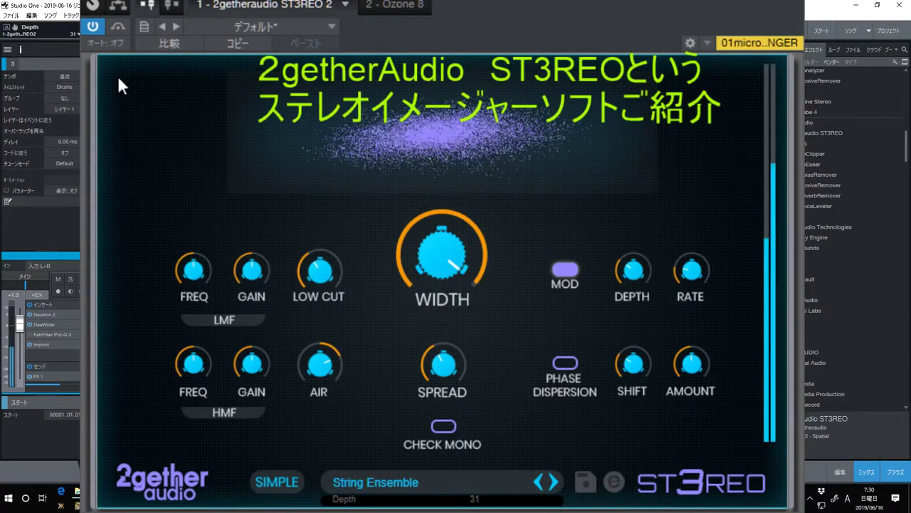
# Step: Compare the sound with the plug-in bypassed and active, and check its mono compatibility with Check Mono on and off
pyautogui.click(94, 26)
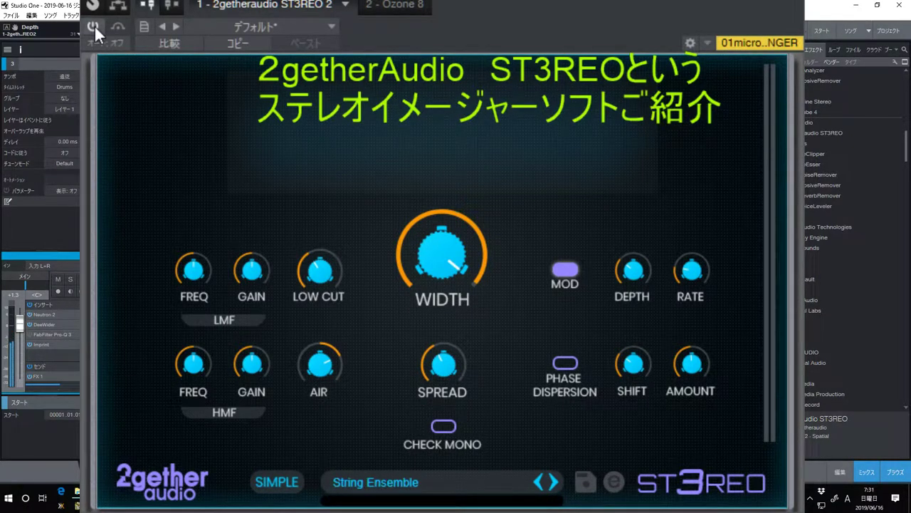
pyautogui.click(94, 26)
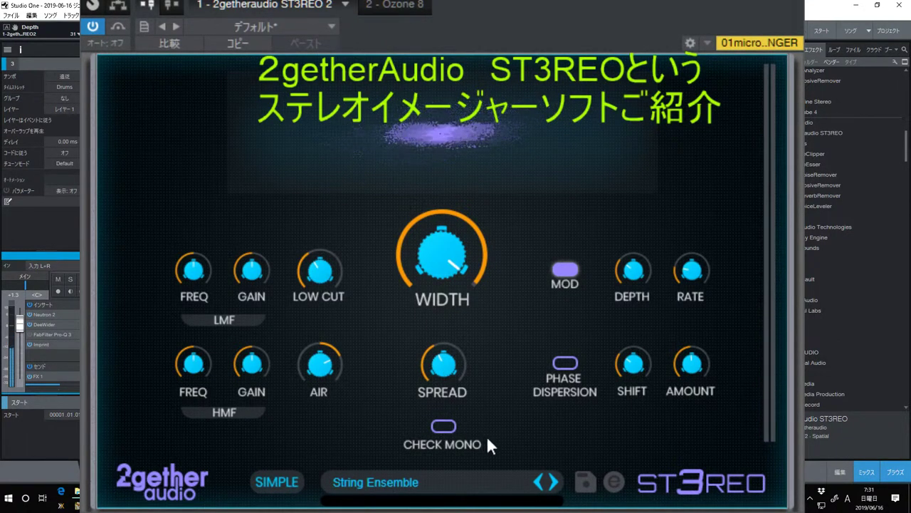
pyautogui.click(451, 425)
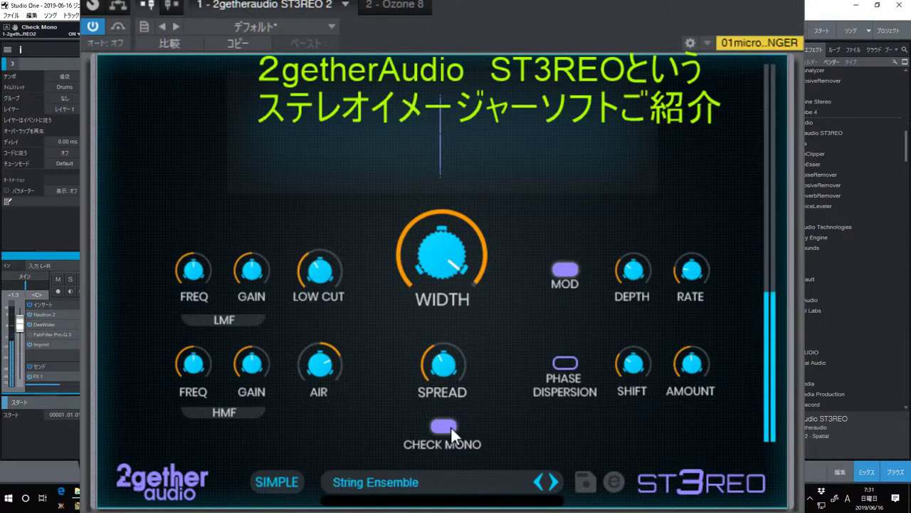
pyautogui.click(451, 425)
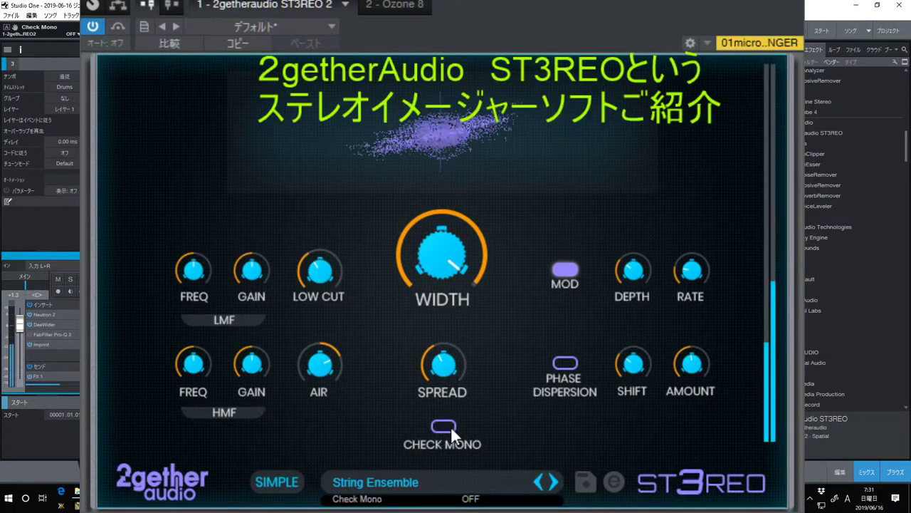
# Step: Reduce Width to 87, lower the modulation Rate and set its Depth to 23
pyautogui.moveTo(436, 220); pyautogui.dragTo(443, 250)
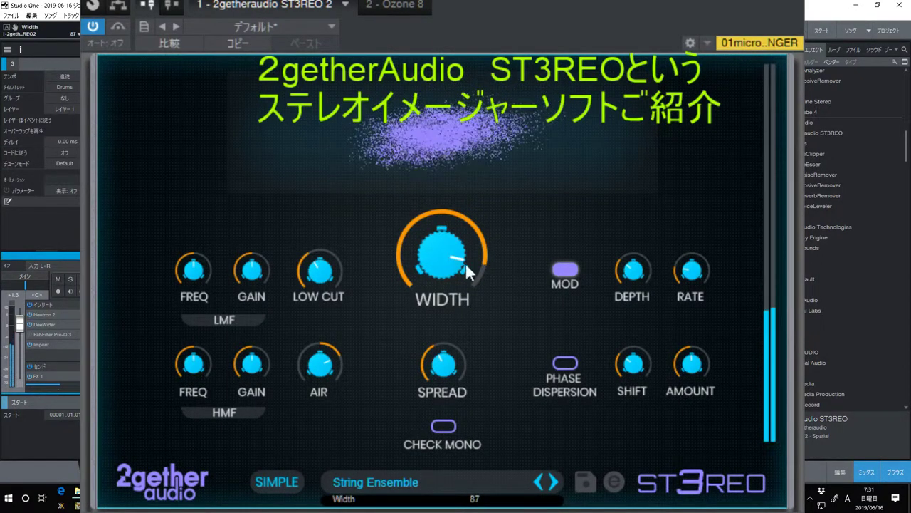
pyautogui.moveTo(630, 271); pyautogui.dragTo(632, 300)
pyautogui.moveTo(682, 272); pyautogui.dragTo(689, 310)
pyautogui.moveTo(631, 274); pyautogui.dragTo(627, 262)
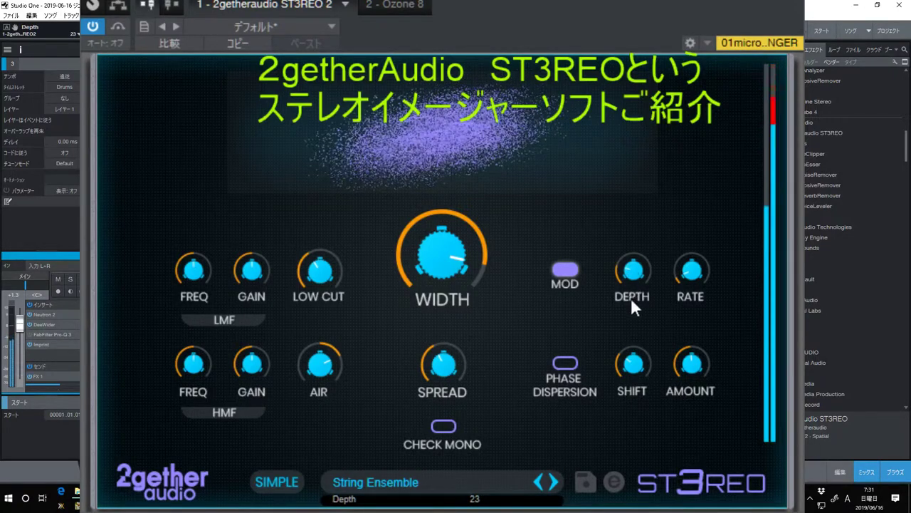